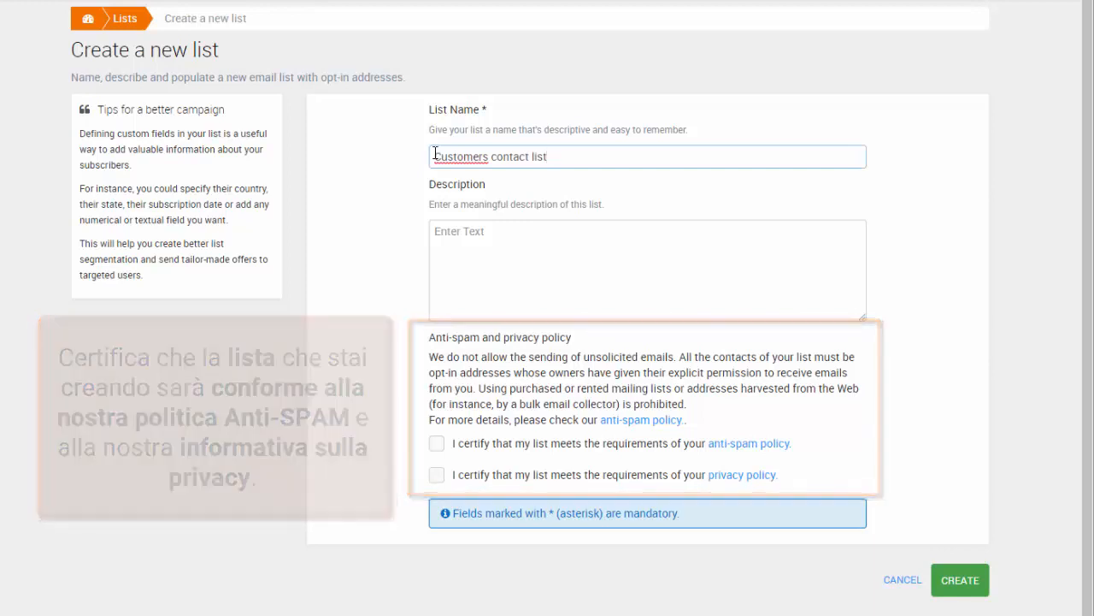
Step: Certify anti-spam compliance and create the 'Customers contact list' list
click(439, 450)
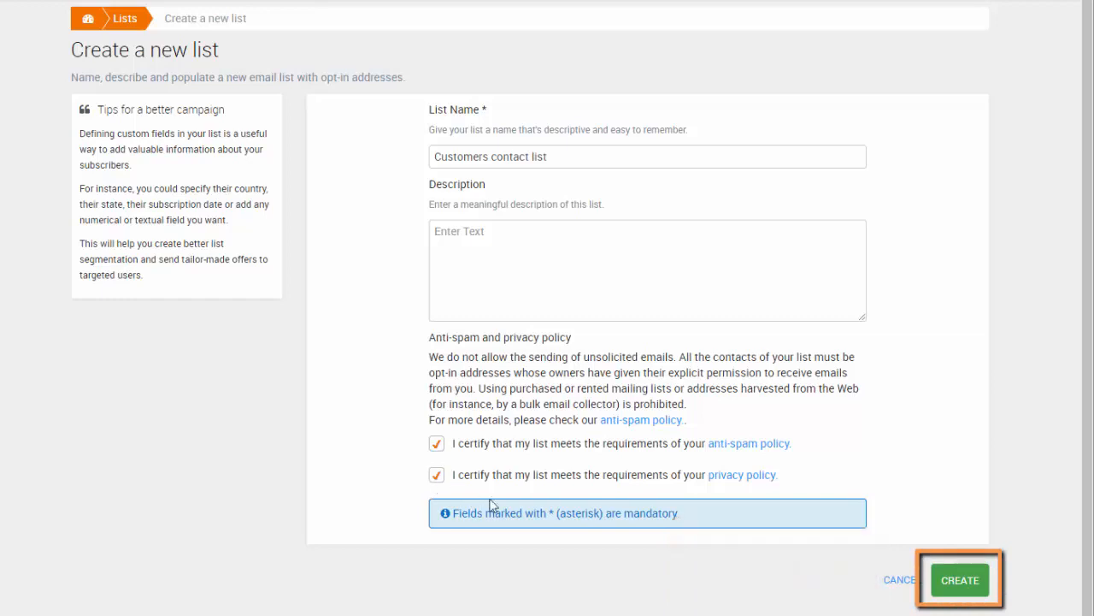
click(961, 585)
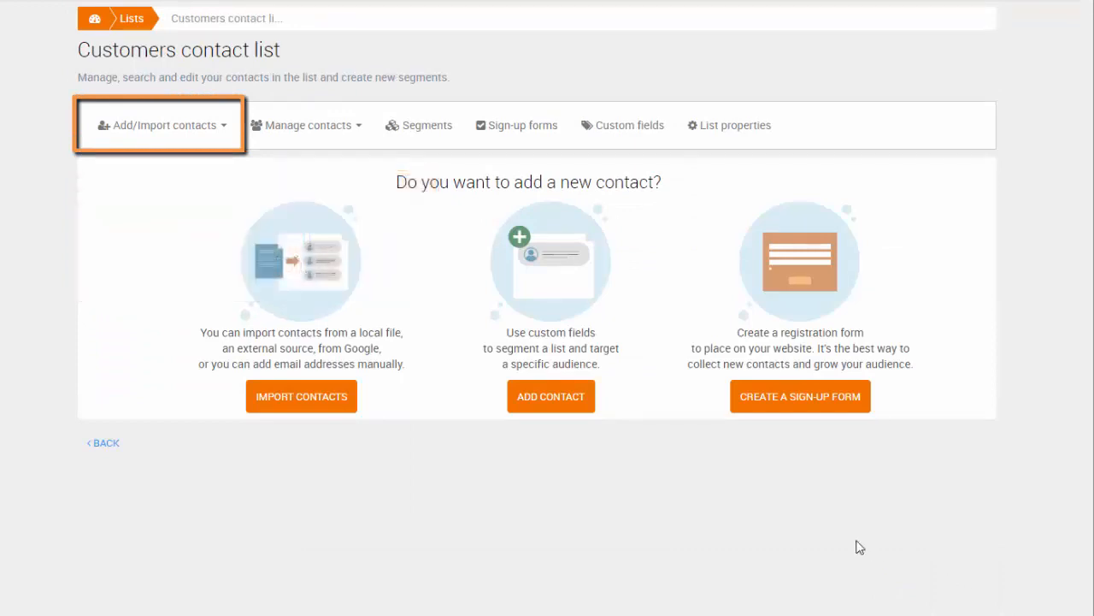
Step: Manually add one contact with their email, first name and last name, confirming permission
click(220, 129)
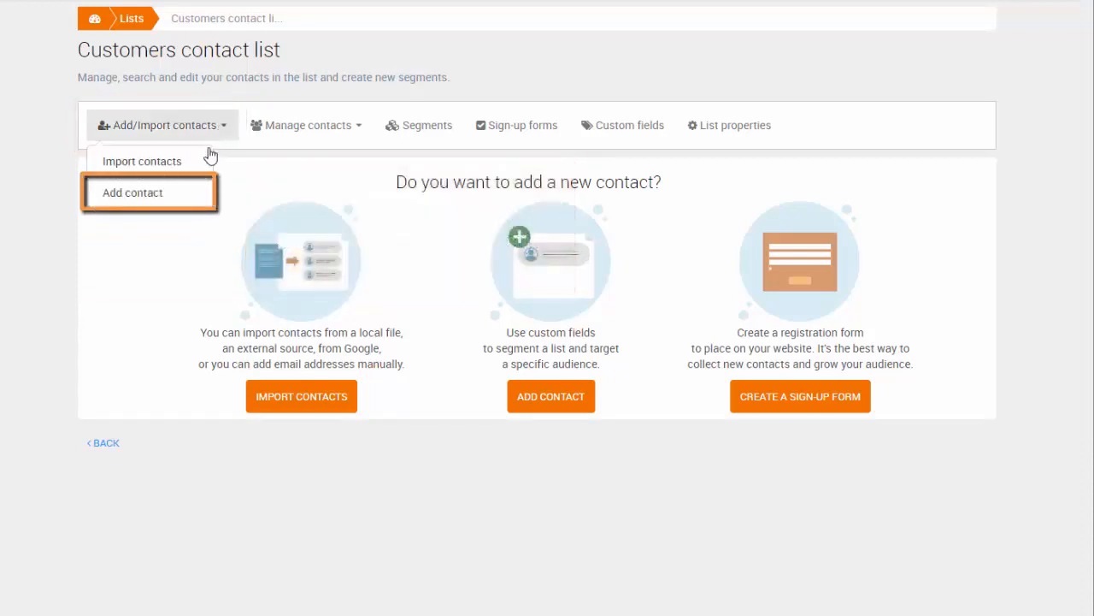
click(180, 193)
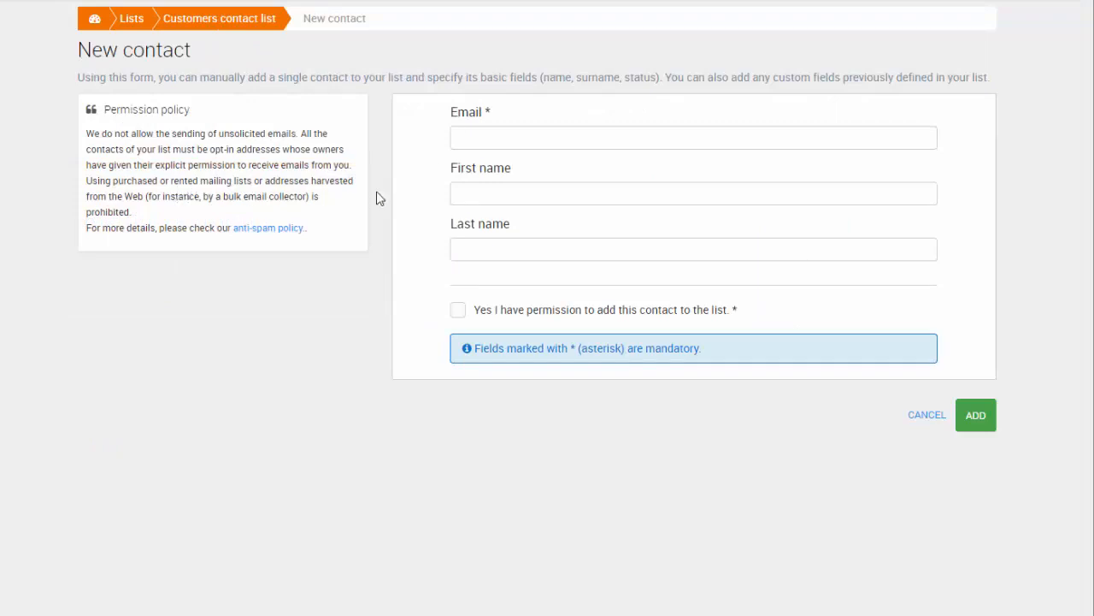
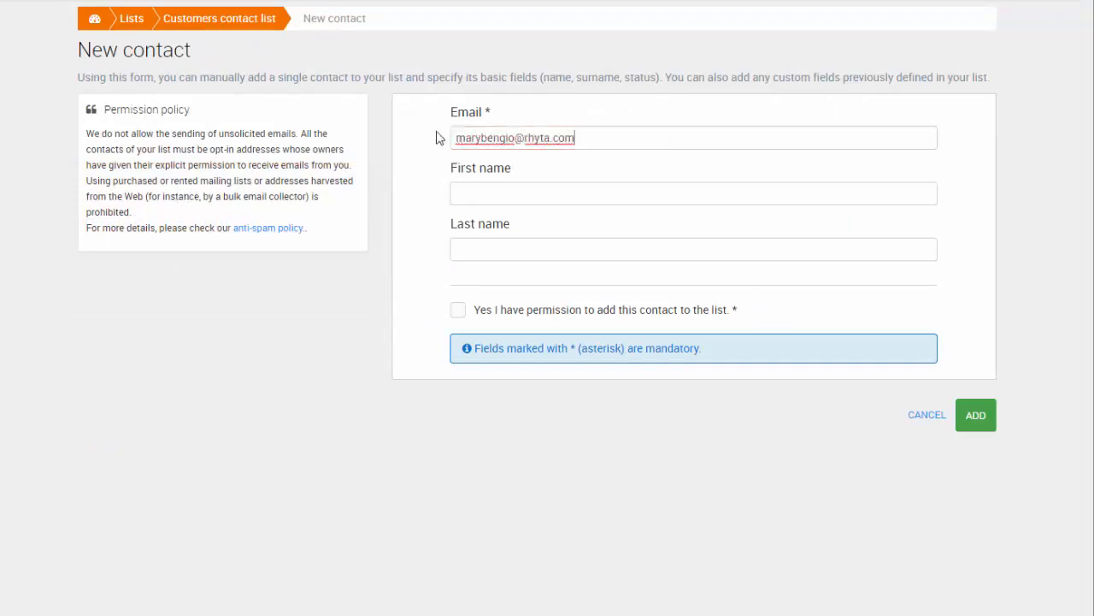
key(Tab)
key(Tab)
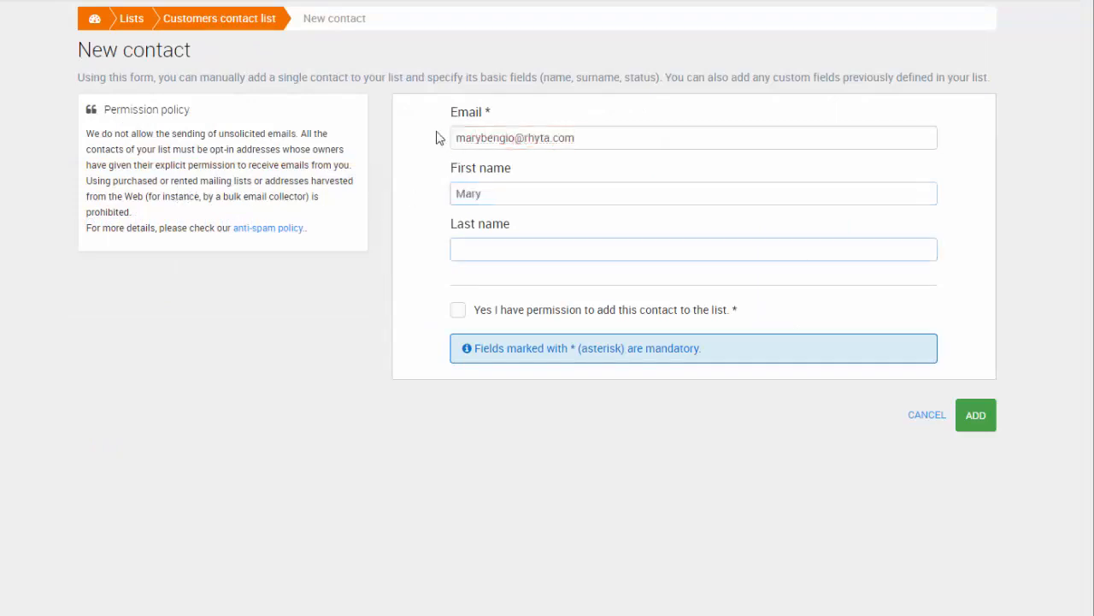
click(457, 311)
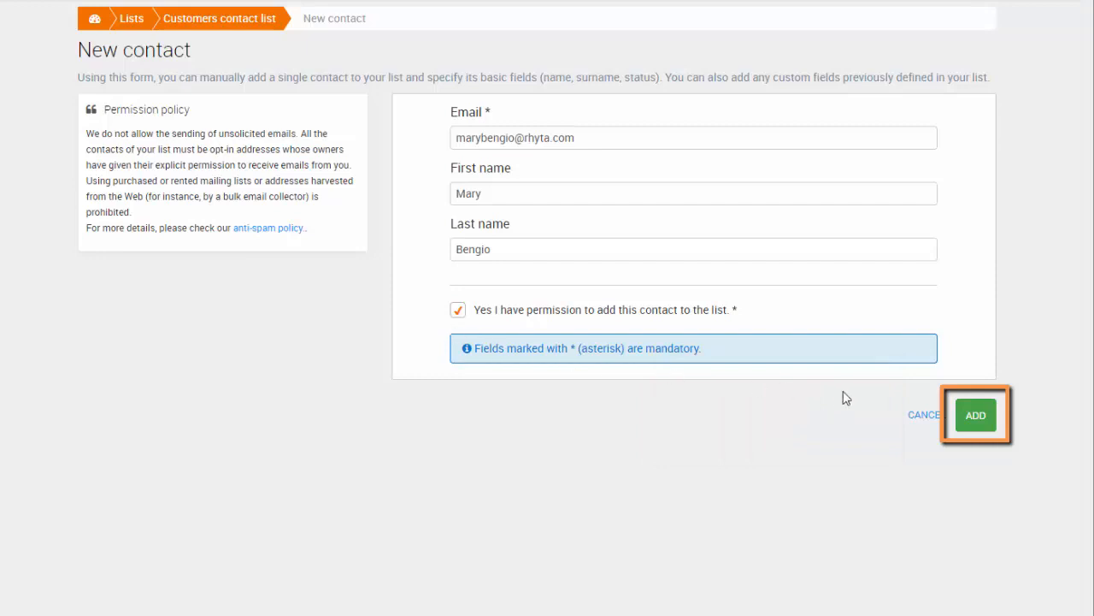
click(975, 418)
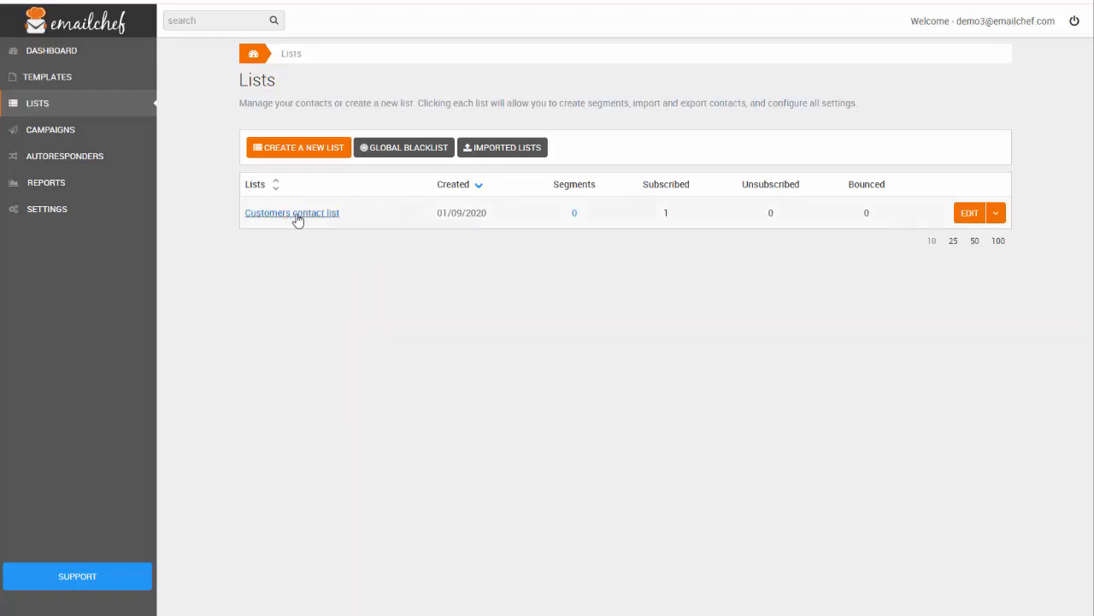
Step: Open Customers contact list and go to its Import contacts page
click(296, 218)
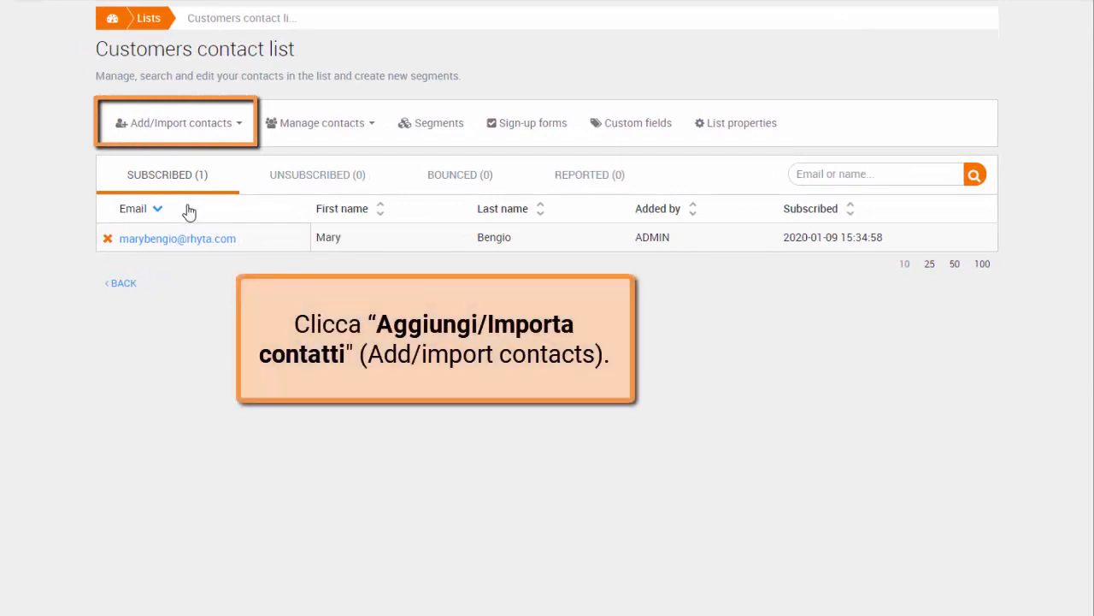
click(231, 128)
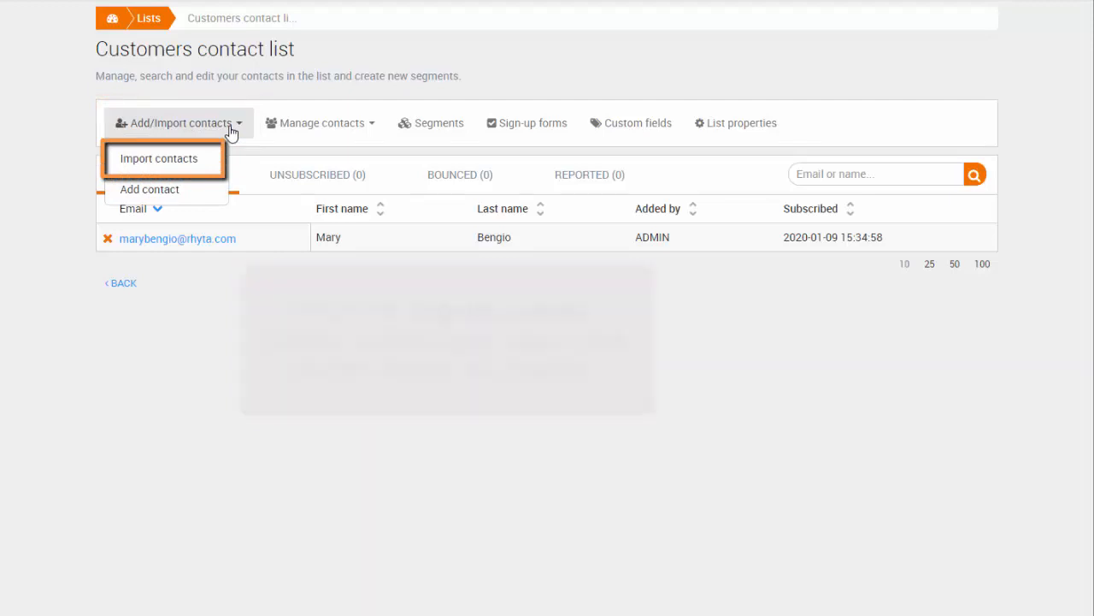
click(202, 163)
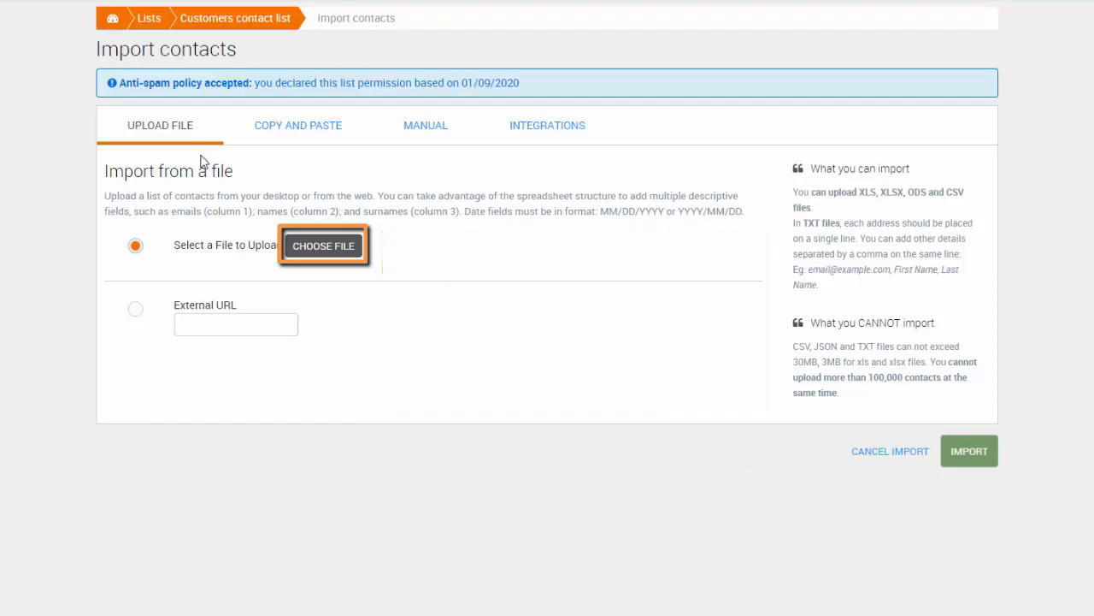
Step: Upload Contacts.csv and submit it for import
click(336, 248)
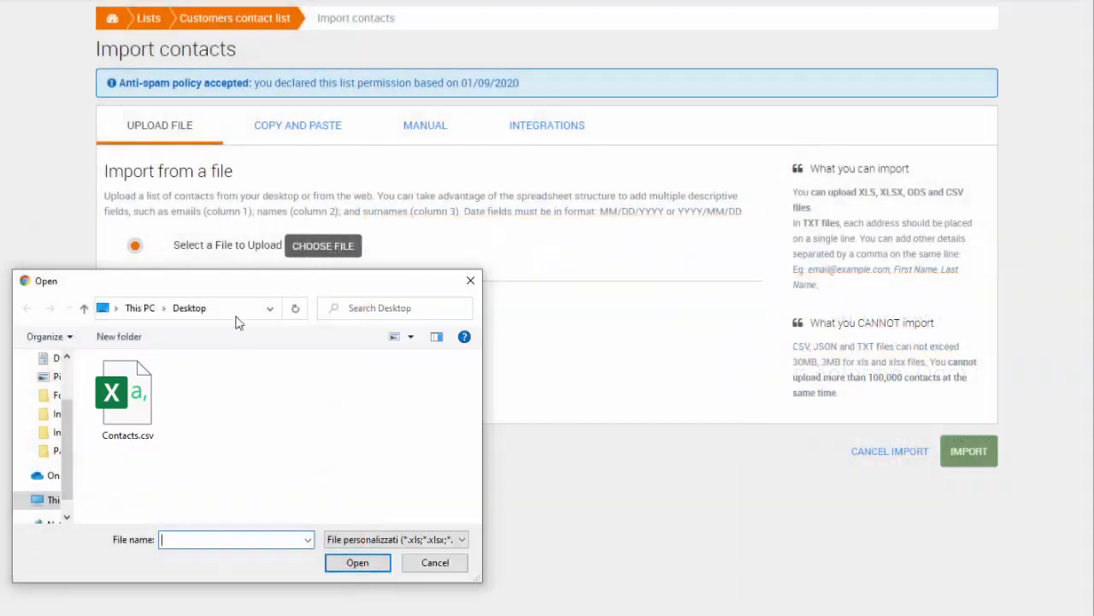
click(135, 410)
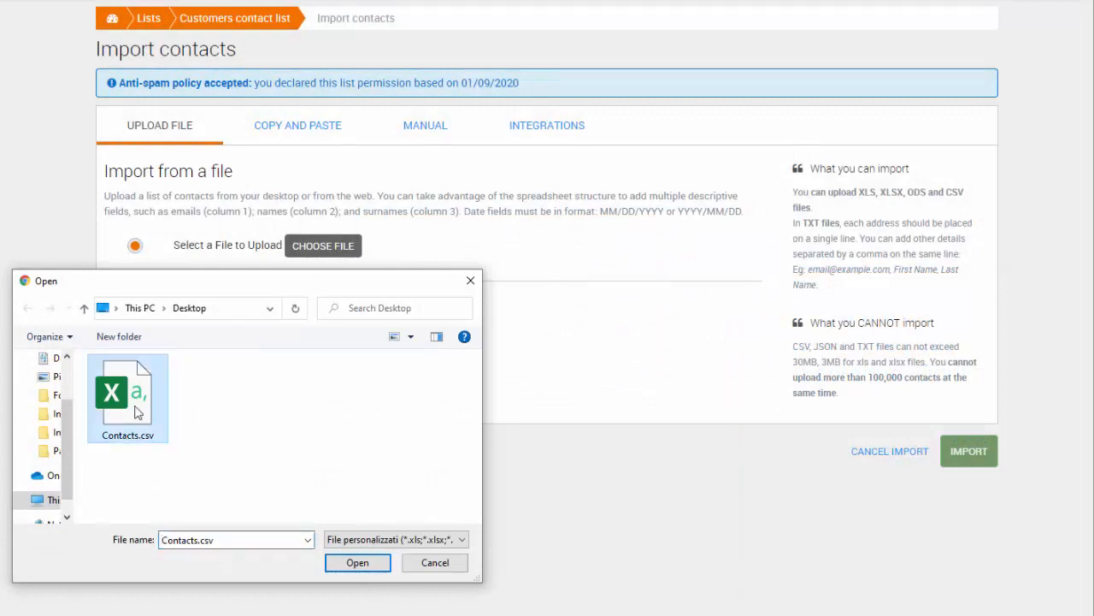
click(356, 563)
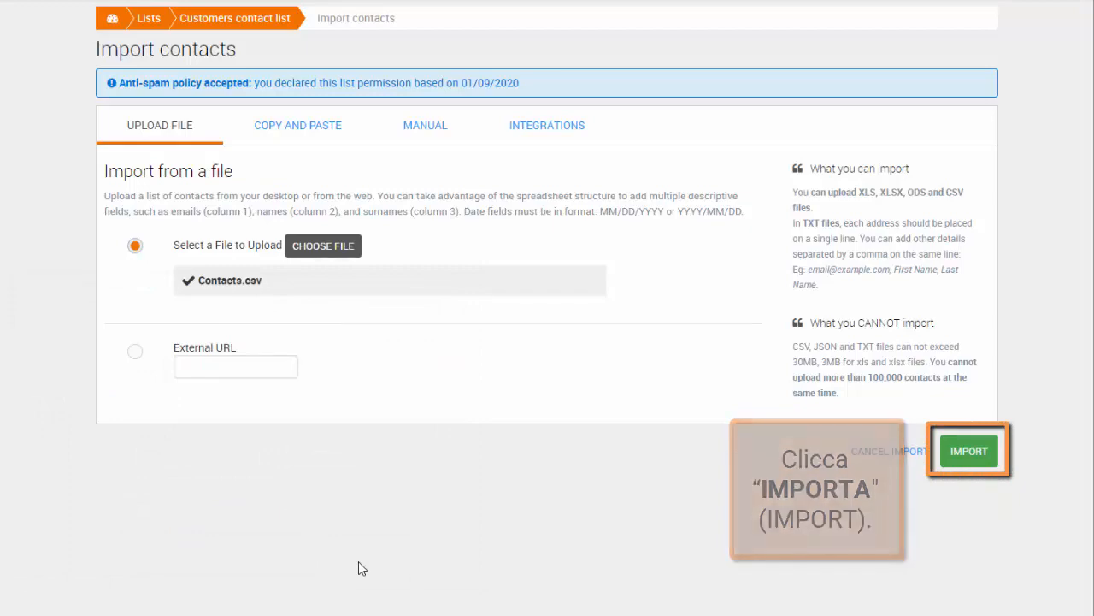
click(983, 456)
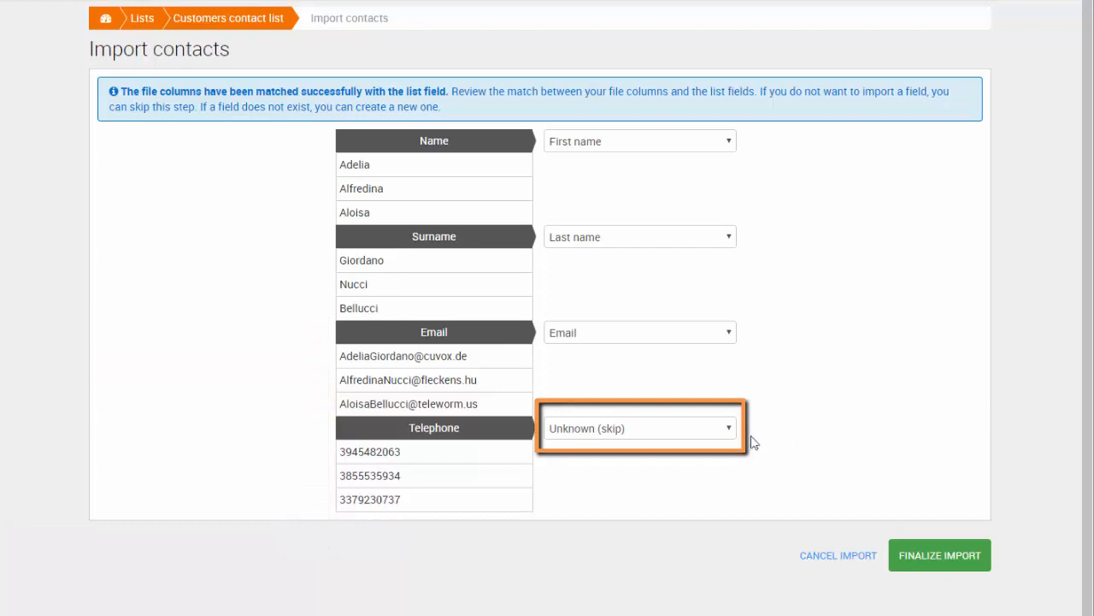
Step: Map the Telephone column to a new contact-editable Text custom field, Telephone number
click(727, 432)
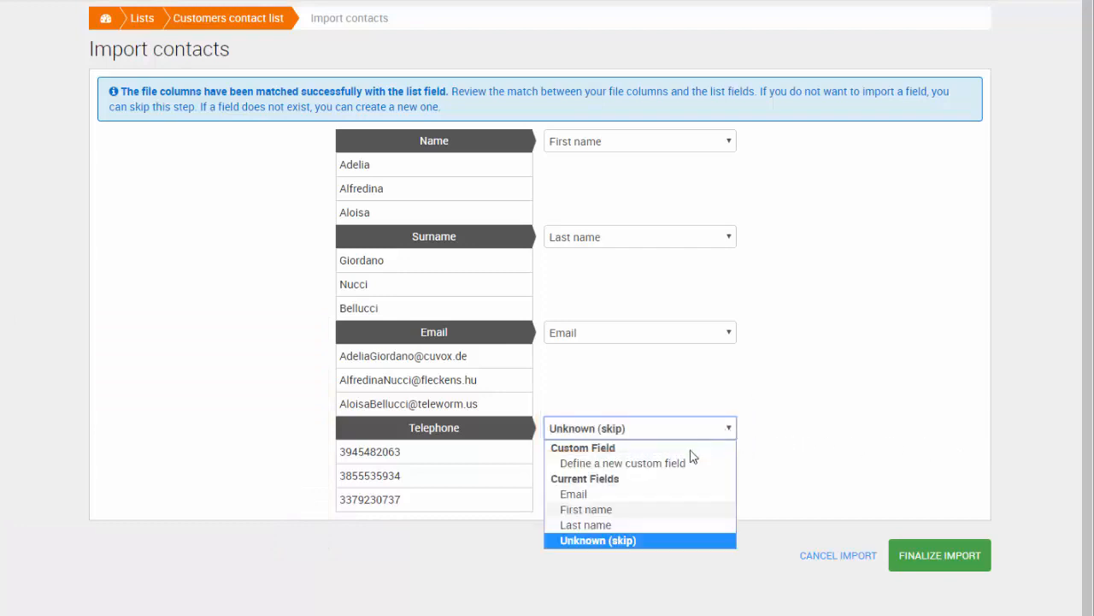
click(695, 464)
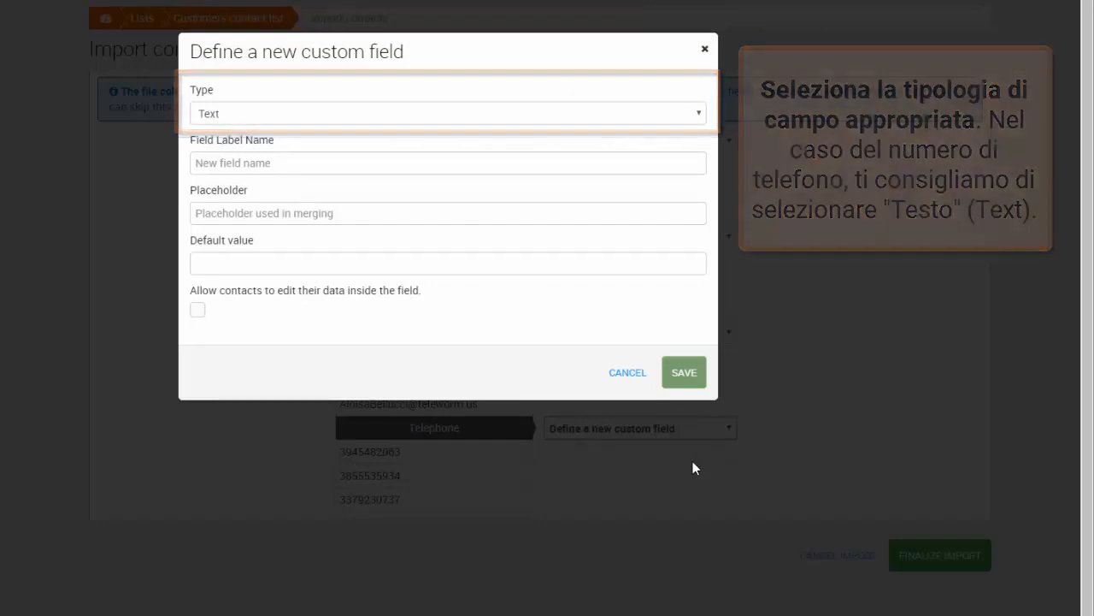
click(701, 113)
click(701, 135)
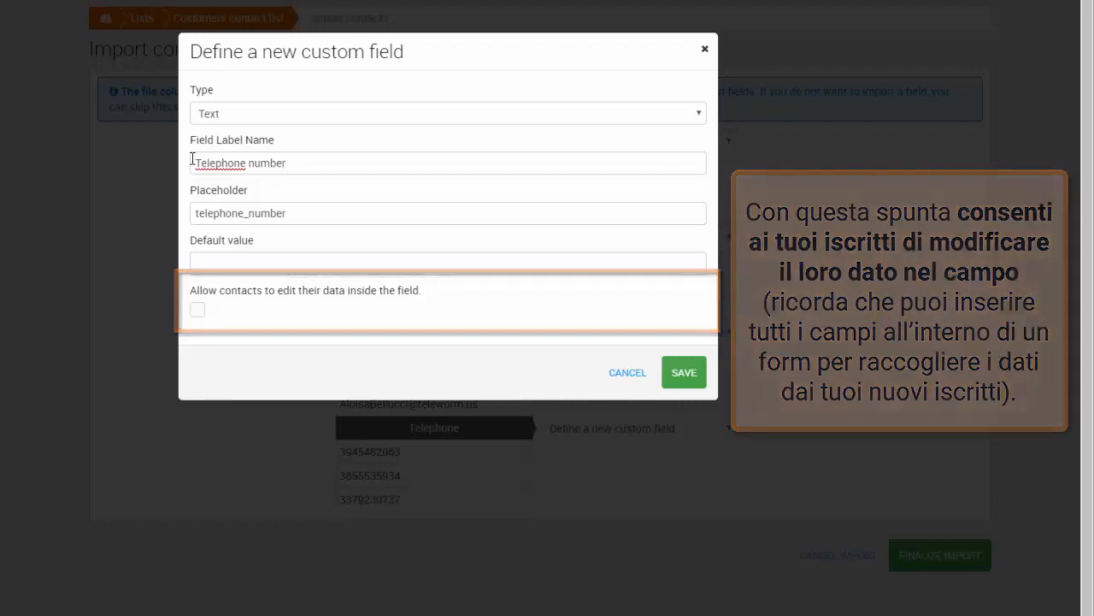
click(198, 312)
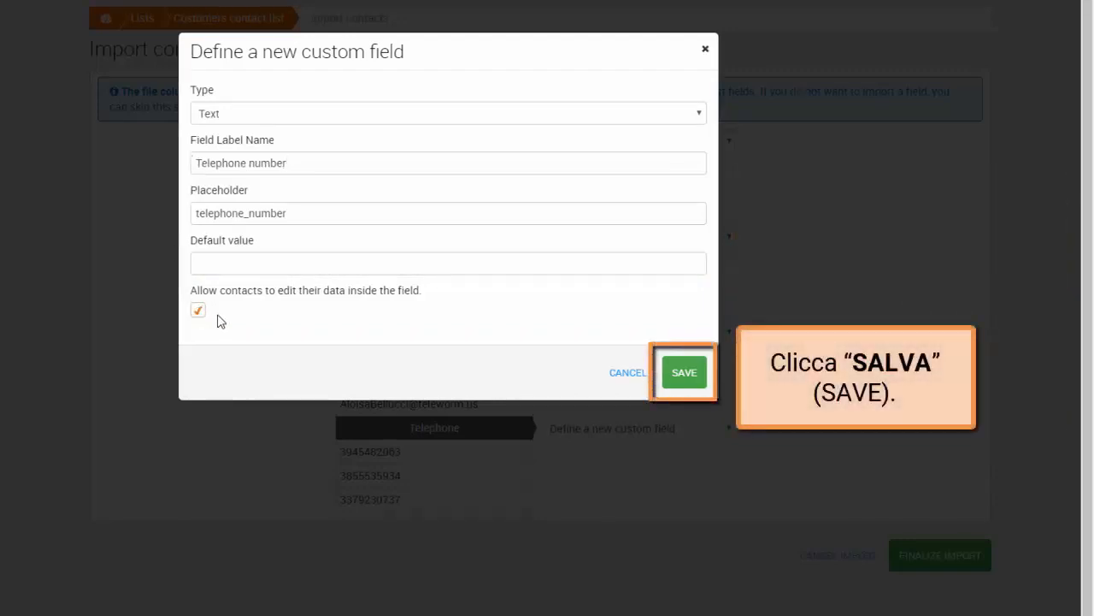
click(689, 382)
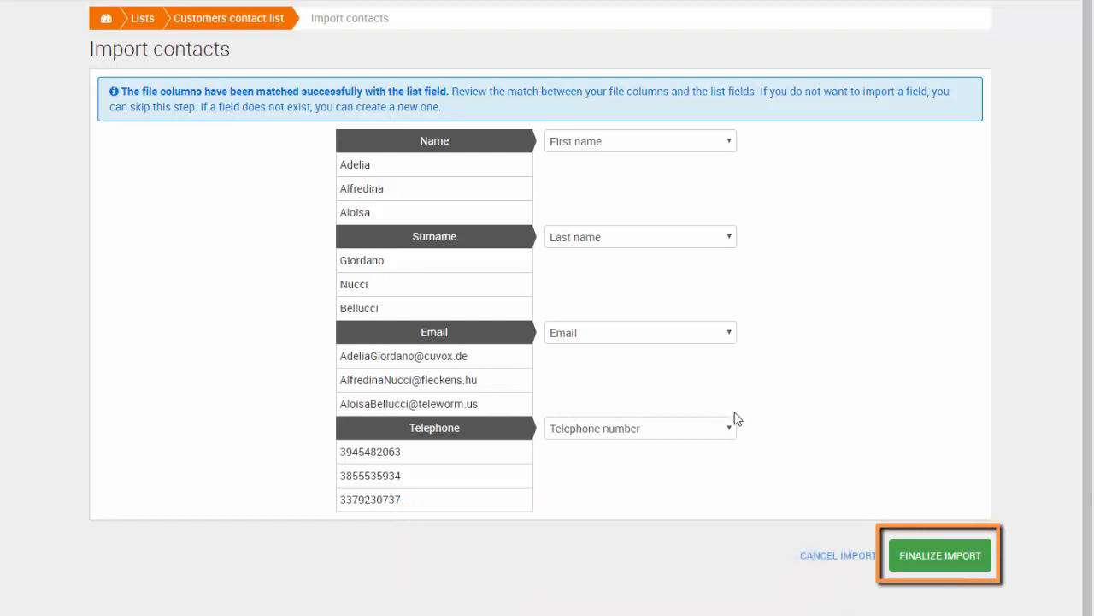
Step: Finalize the 25-contact import, page through the contacts and open the first contact
click(896, 558)
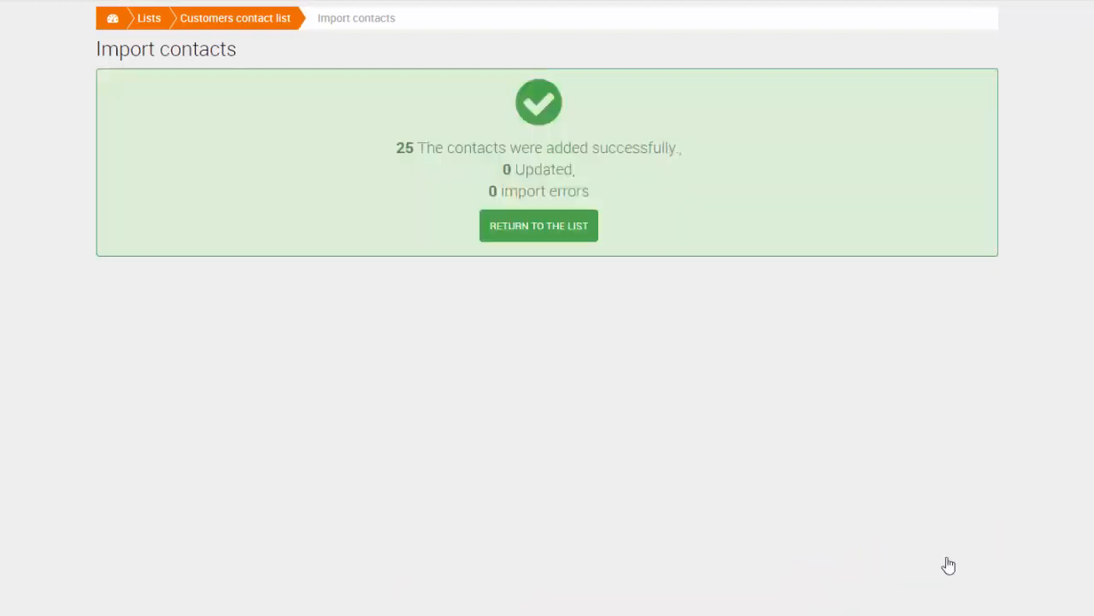
click(526, 229)
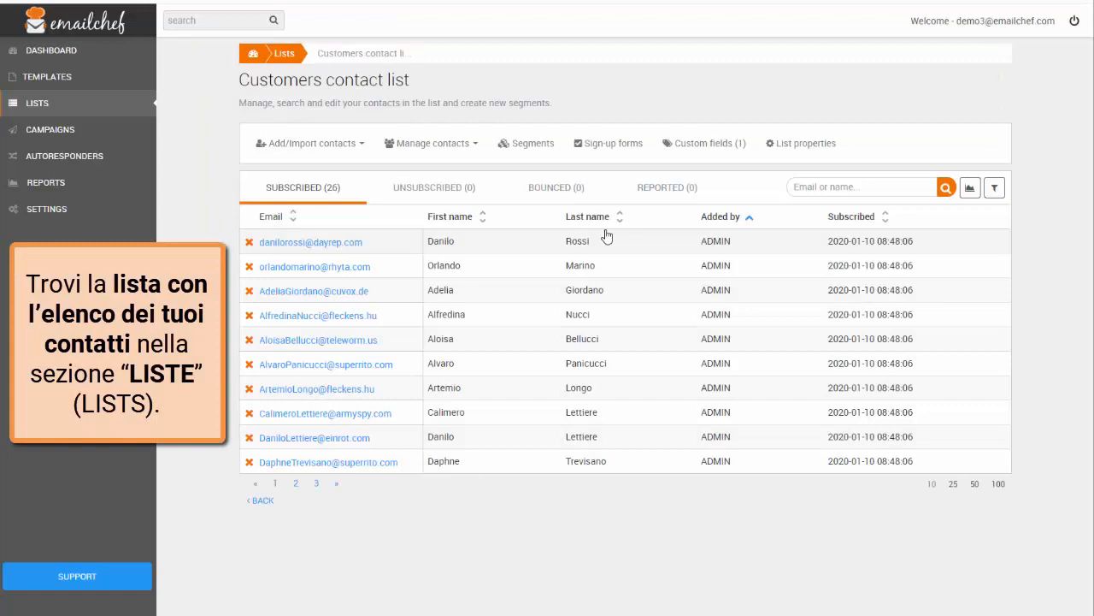
click(341, 486)
click(341, 487)
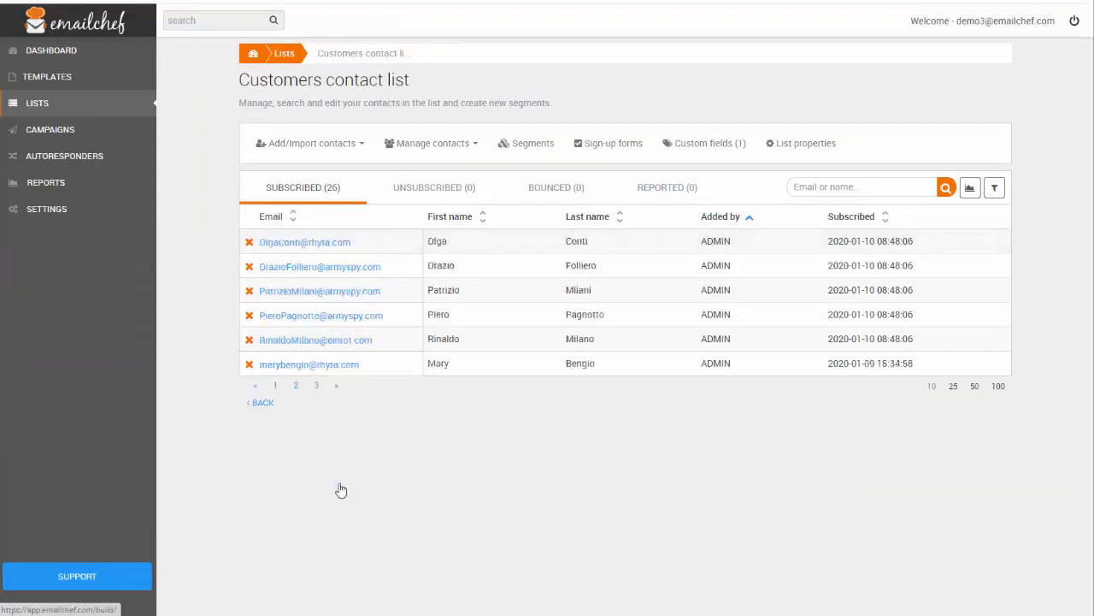
click(276, 385)
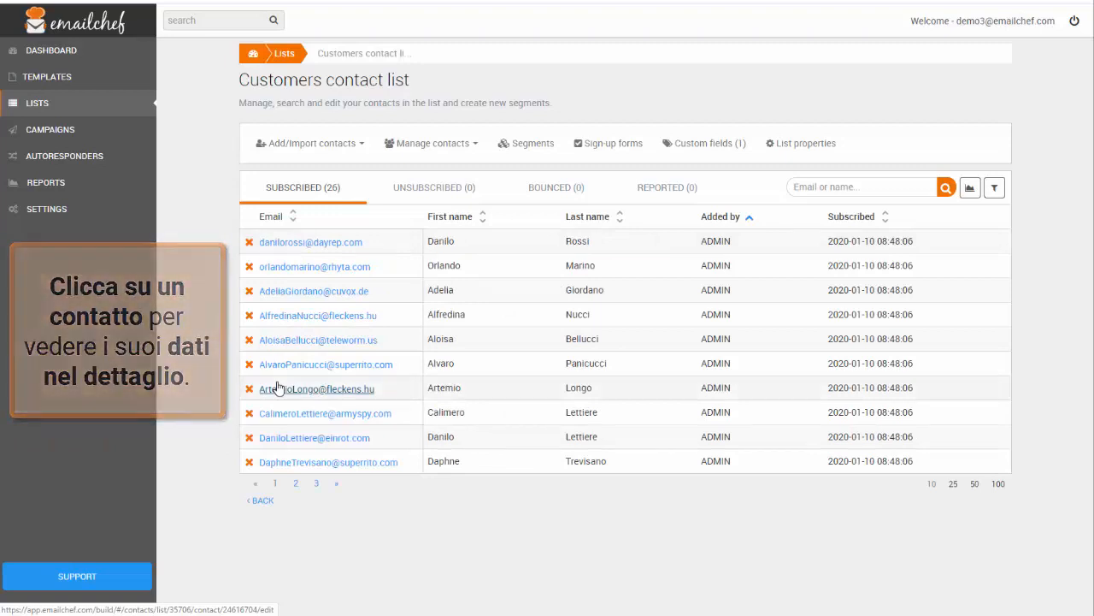
click(301, 246)
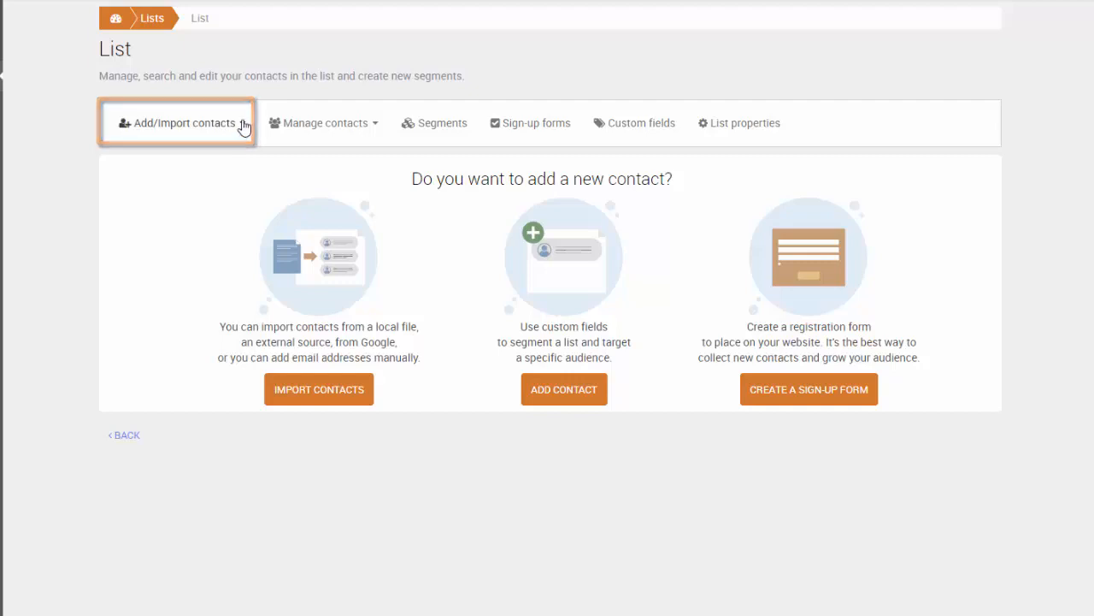
Step: Start a contact import for the list using the Copy and Paste option
click(241, 125)
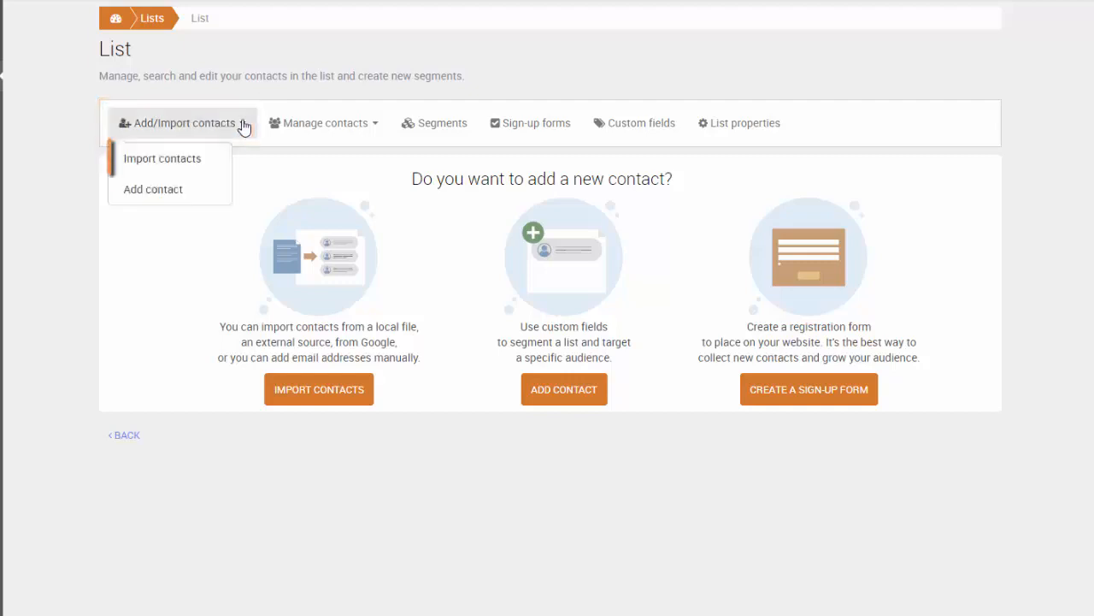
click(182, 167)
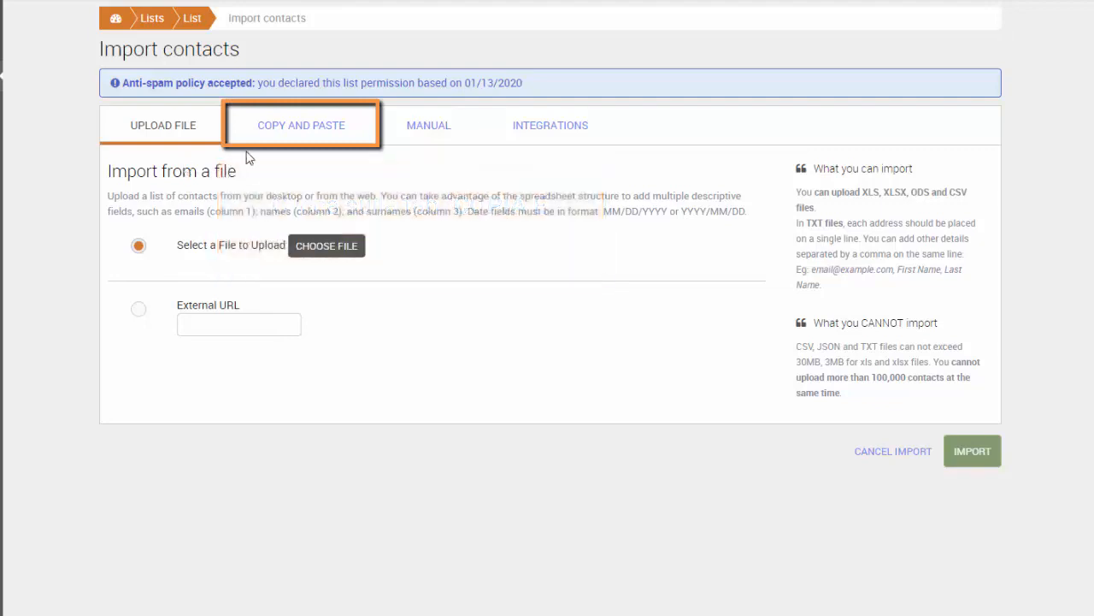
click(299, 134)
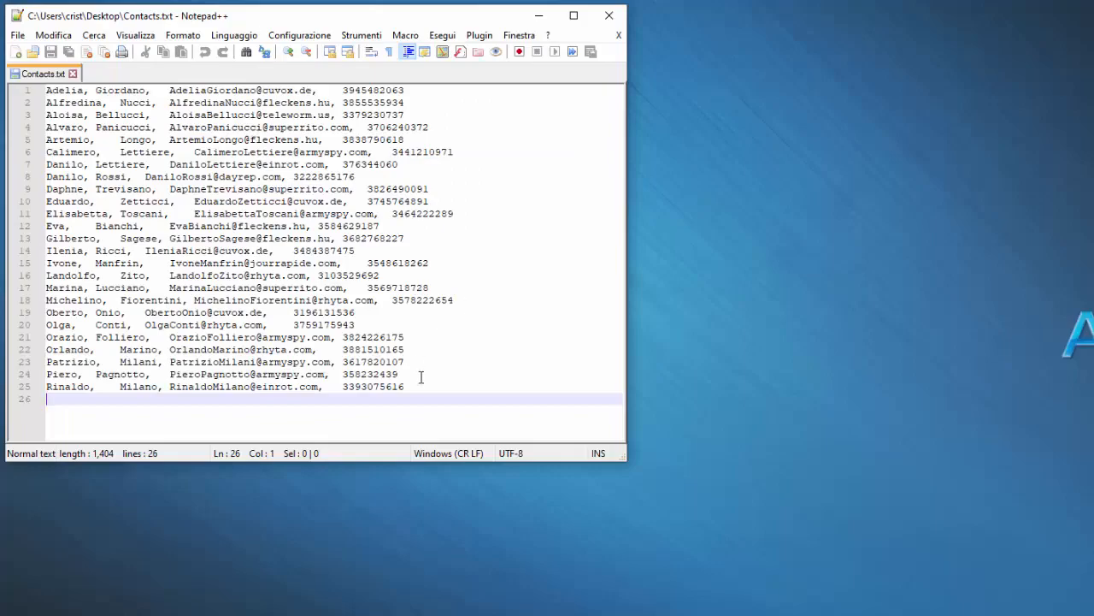
Step: Paste all contact lines from Contacts.txt into Emailchef's import box
key(ctrl+a)
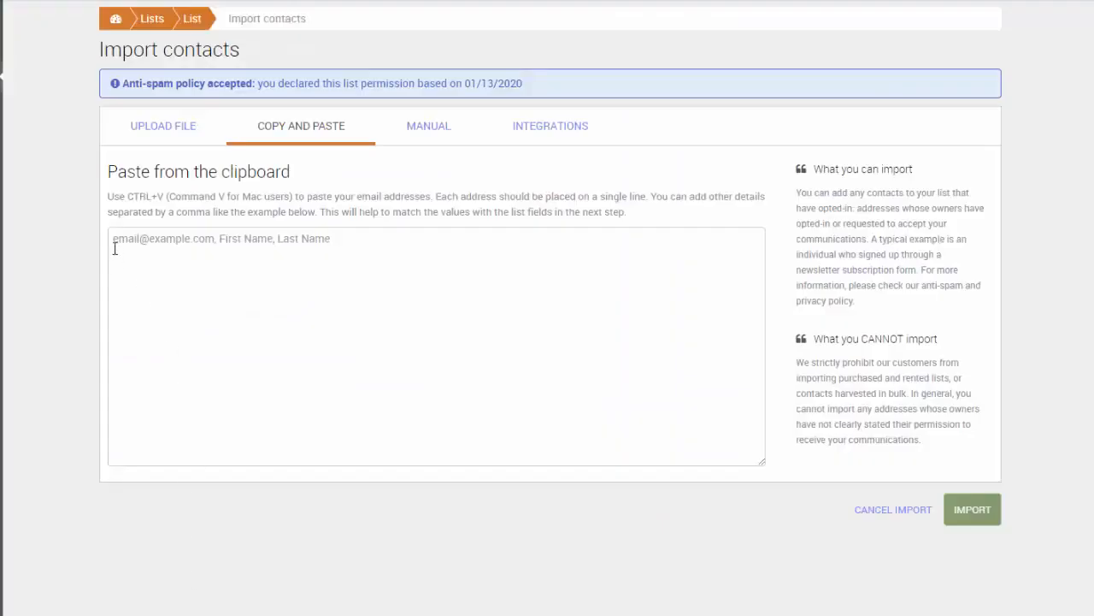
key(ctrl+v)
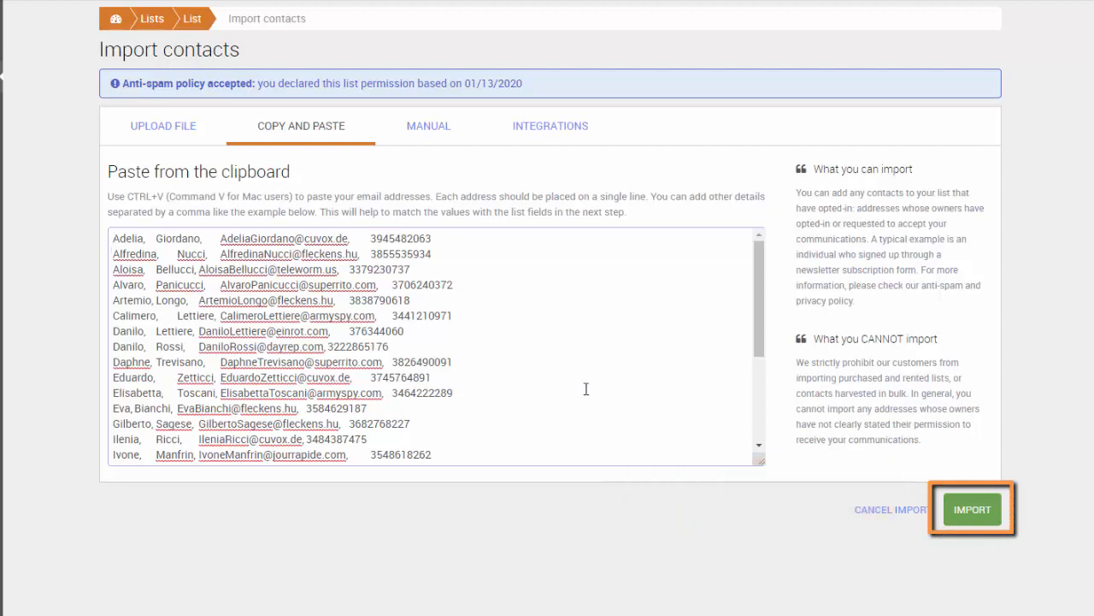
Step: Submit the pasted contacts and map the first two columns to First name and Last name
click(975, 510)
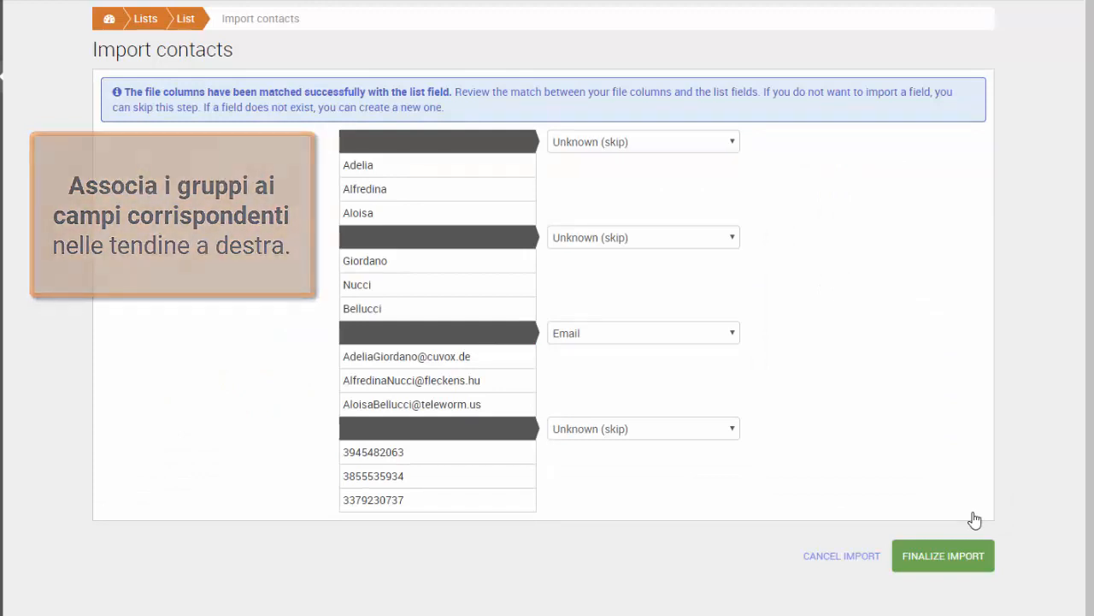
click(727, 142)
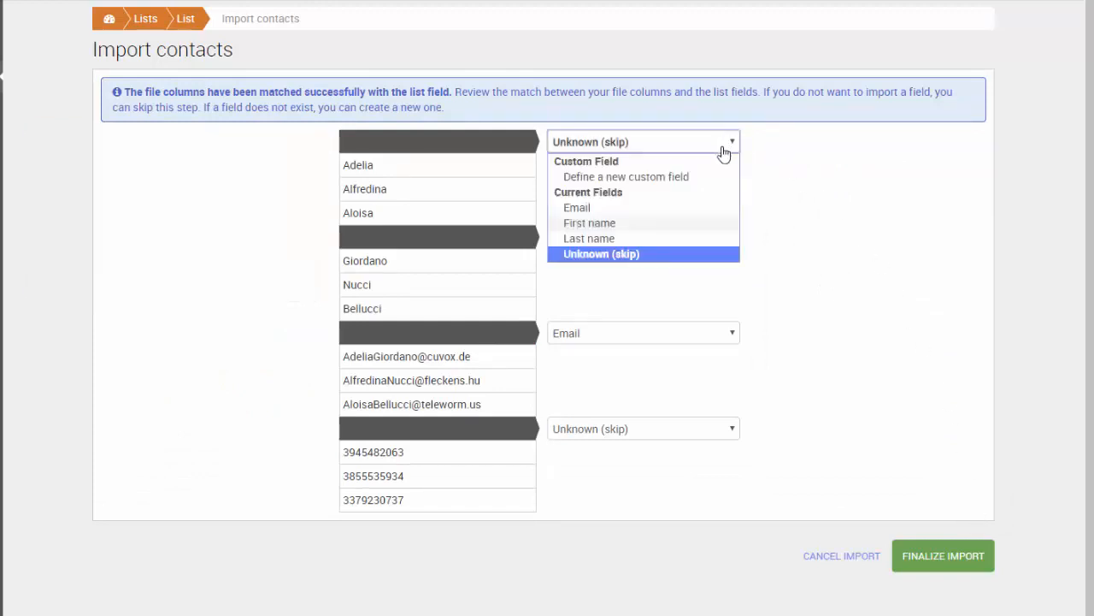
click(686, 226)
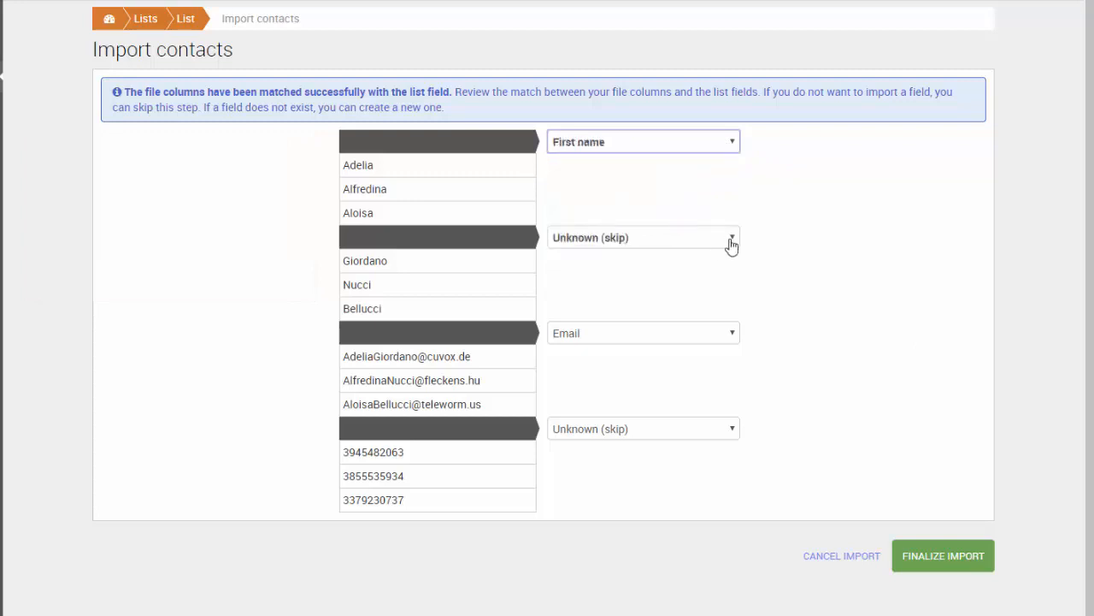
click(731, 239)
click(669, 335)
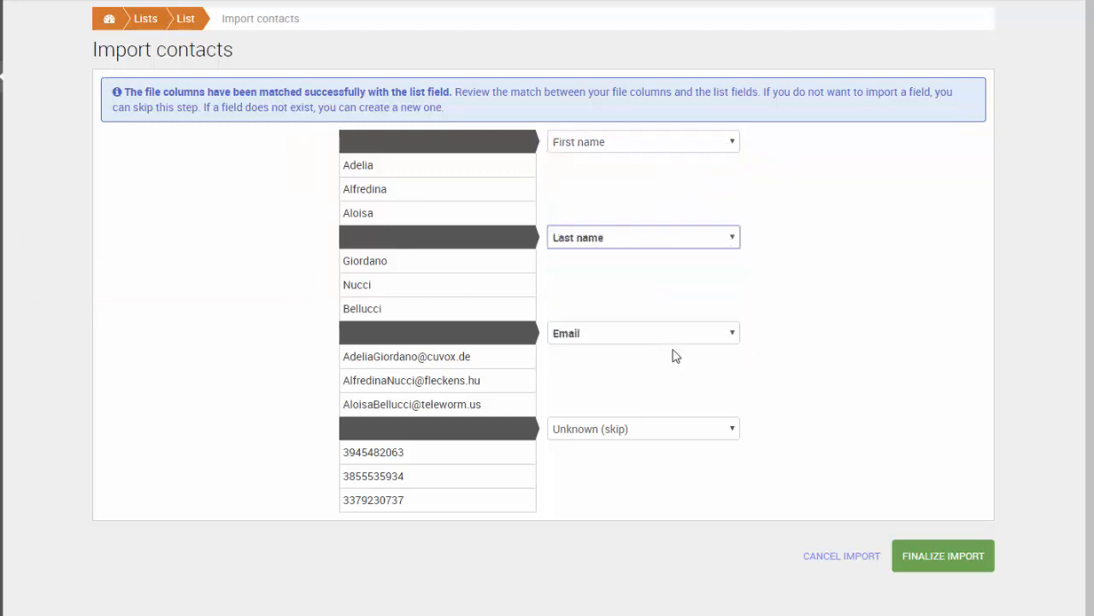
Step: Map the phone column to a new Telephone number custom field and finalize the import
click(737, 432)
click(693, 462)
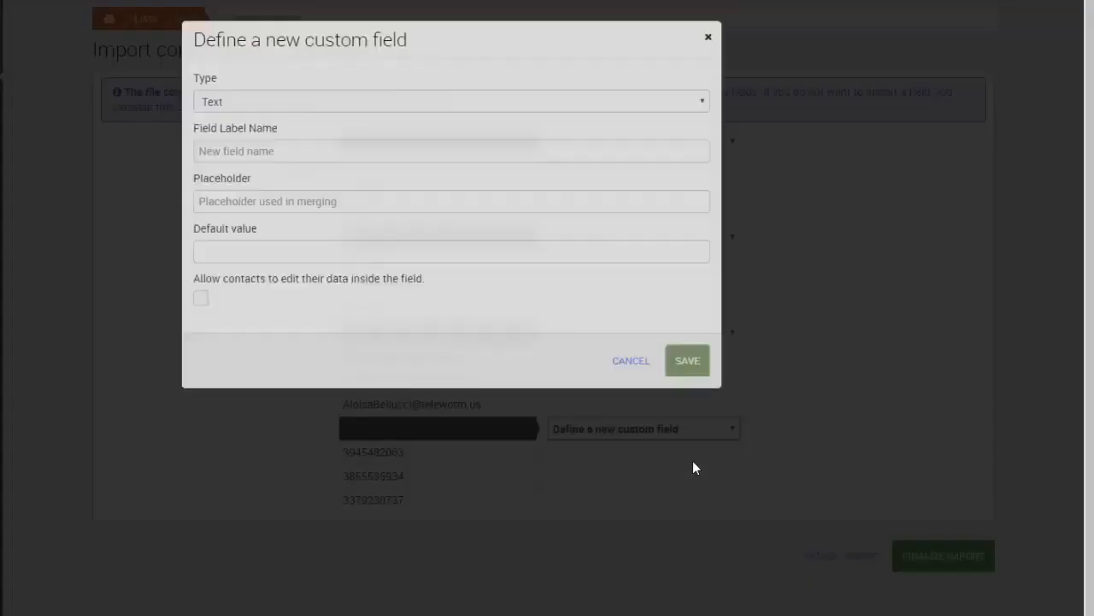
click(196, 164)
click(205, 196)
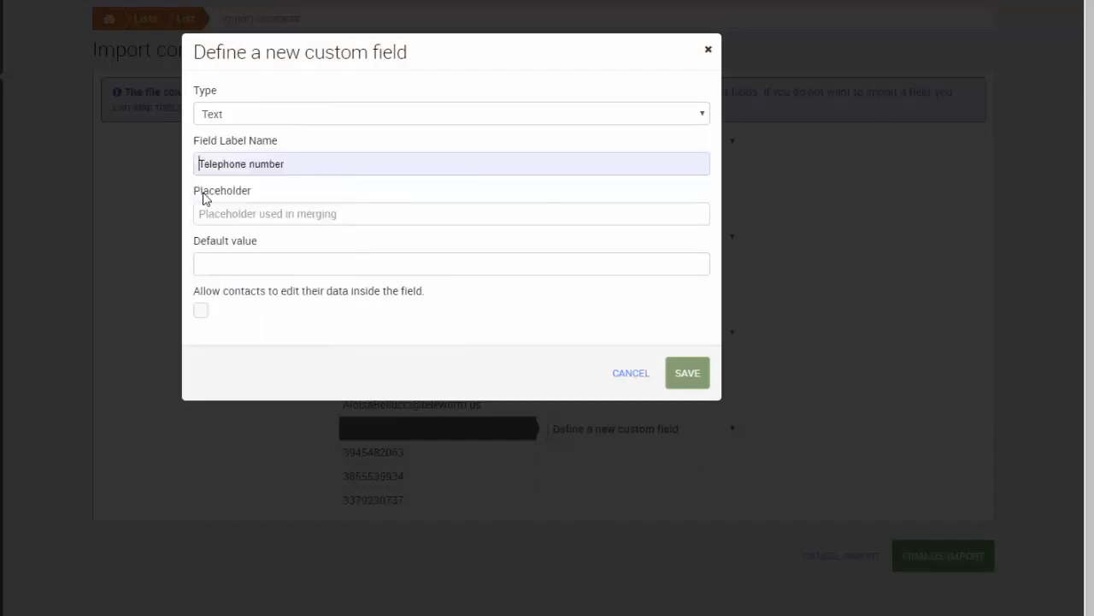
click(690, 374)
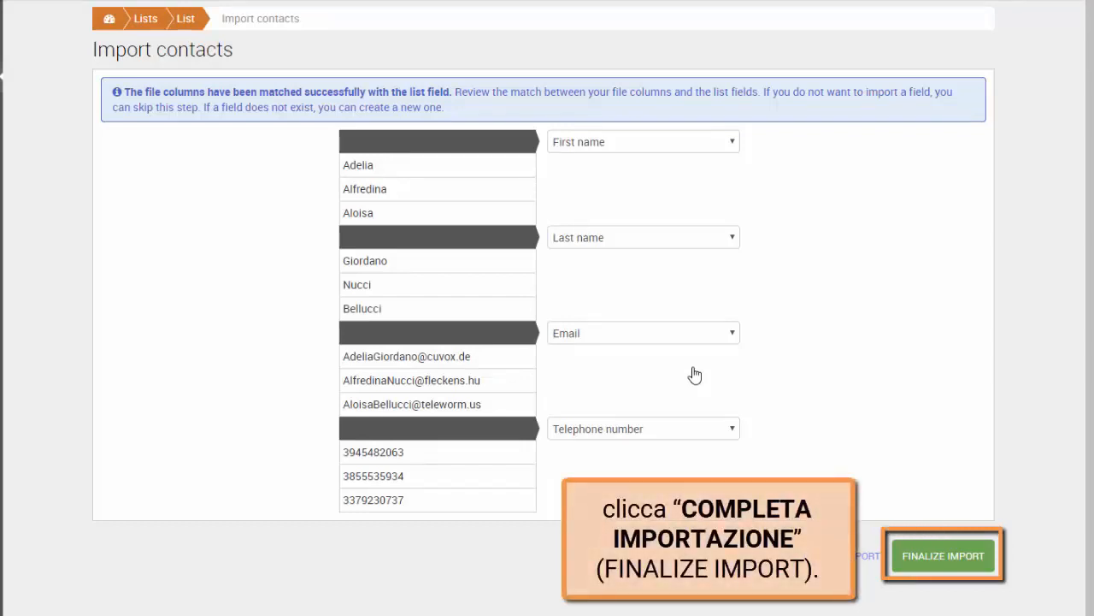
click(943, 560)
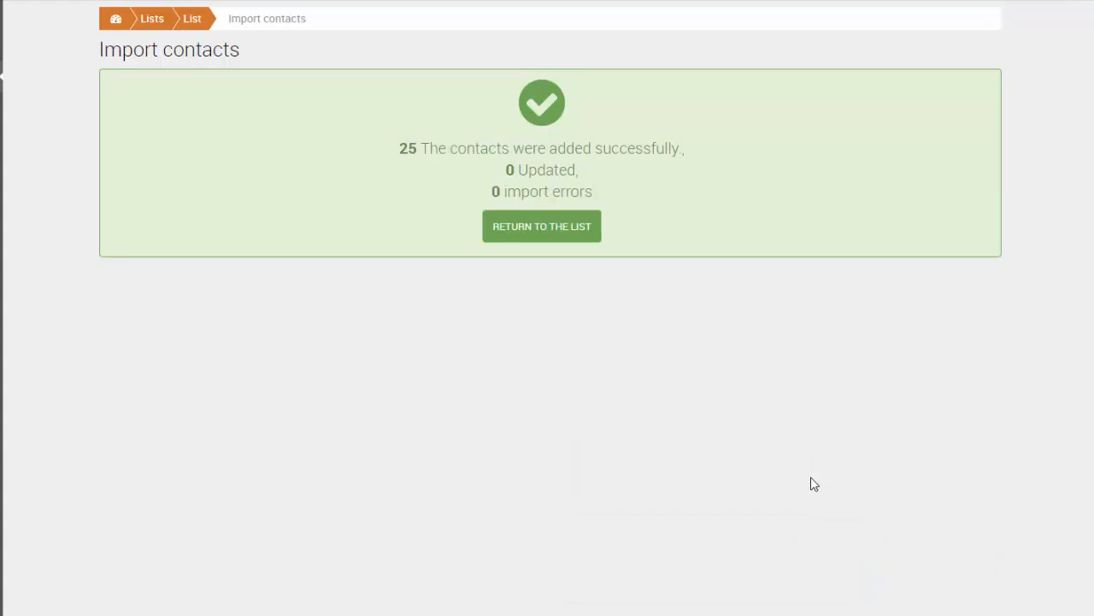
click(533, 232)
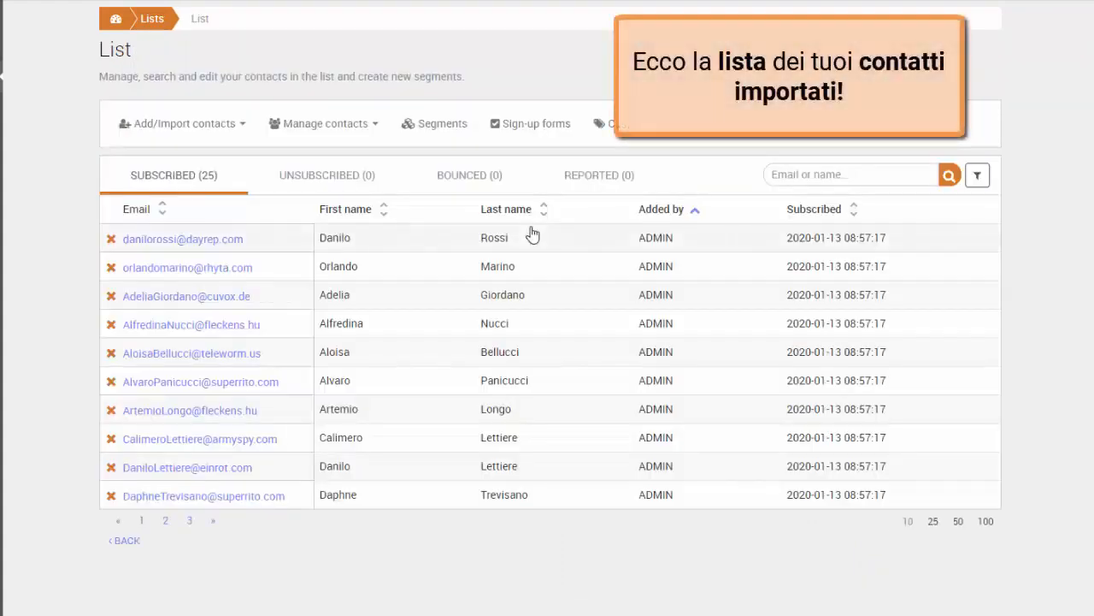